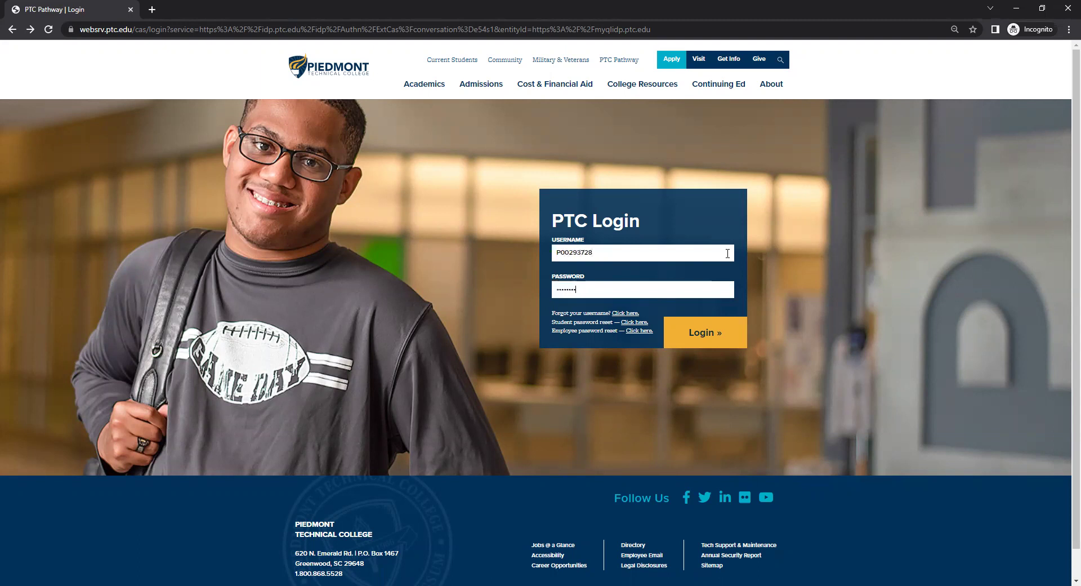
Submit the PTC login and open the Student page of the Pathway portal.
{"action": "key", "text": "Return"}
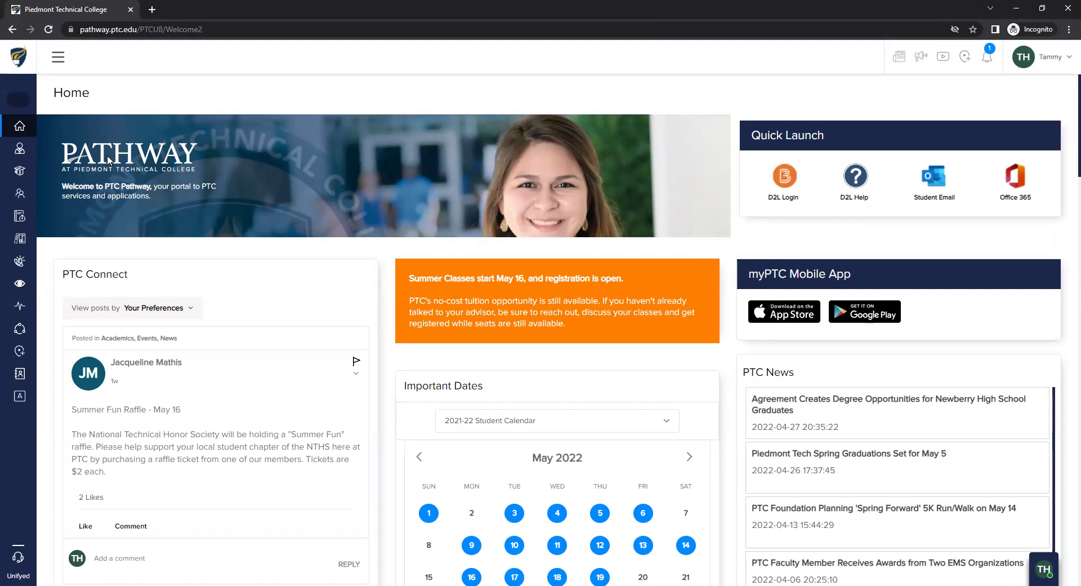
{"action": "mouse_move", "coordinate": [29, 152]}
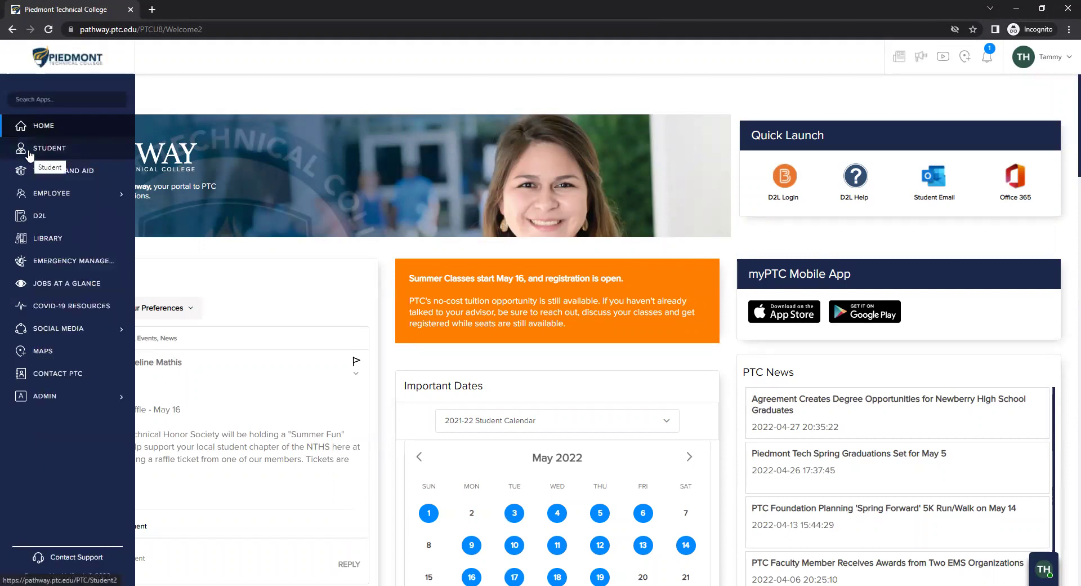
{"action": "left_click", "coordinate": [32, 151]}
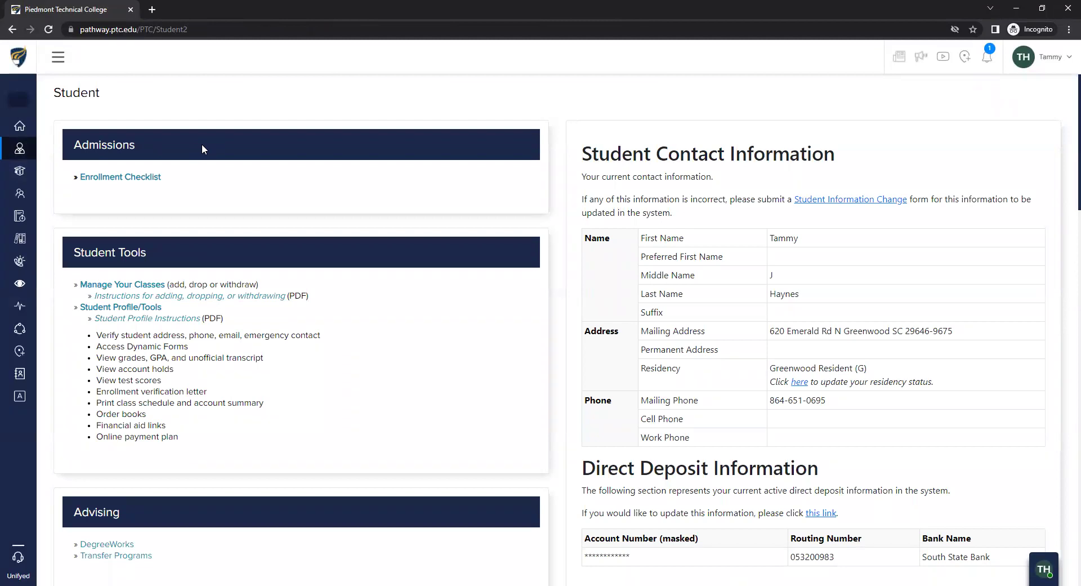
Open Student Profile/Tools from the student tools and go to Order Books.
{"action": "scroll", "coordinate": [202, 147], "scroll_direction": "down", "scroll_amount": 2}
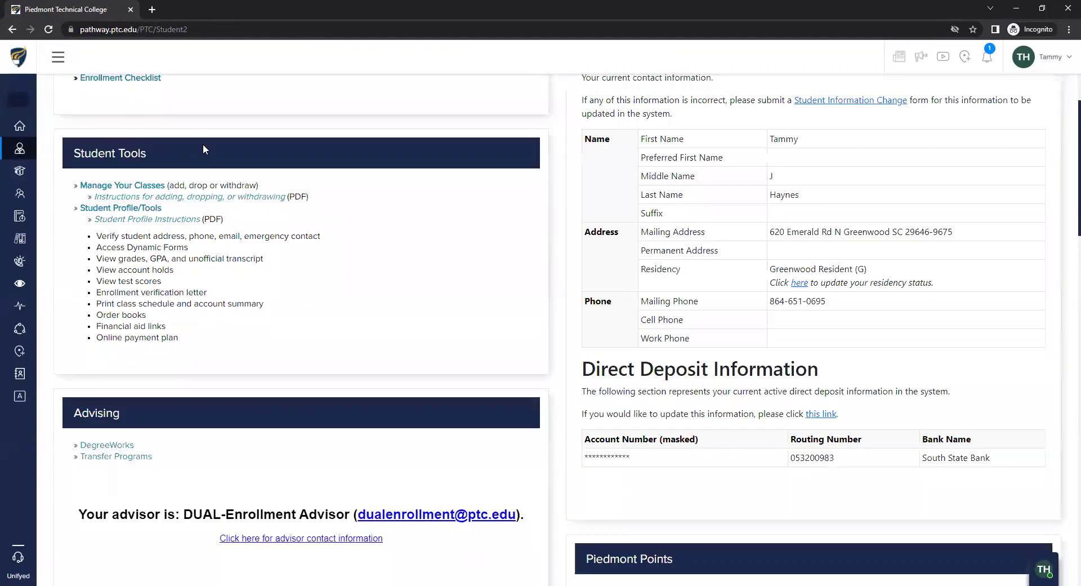
{"action": "scroll", "coordinate": [203, 147], "scroll_direction": "down", "scroll_amount": 1}
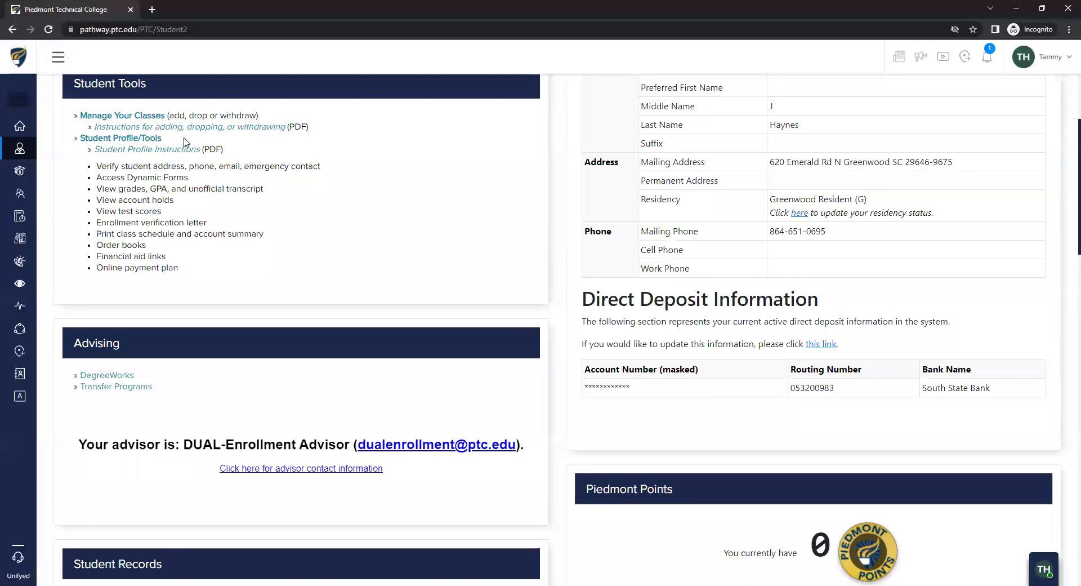
{"action": "left_click", "coordinate": [137, 141]}
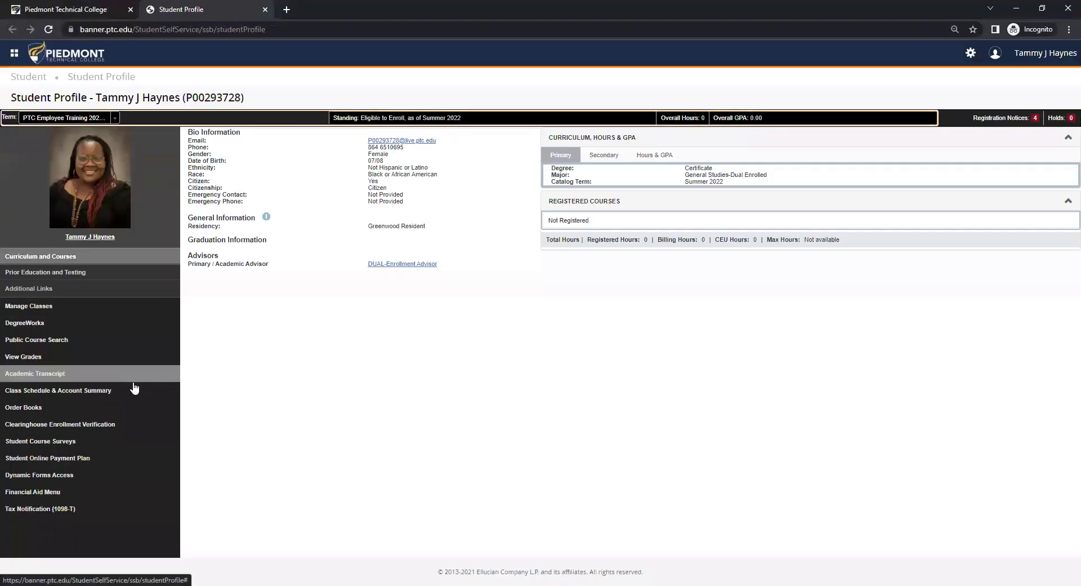
{"action": "left_click", "coordinate": [130, 413]}
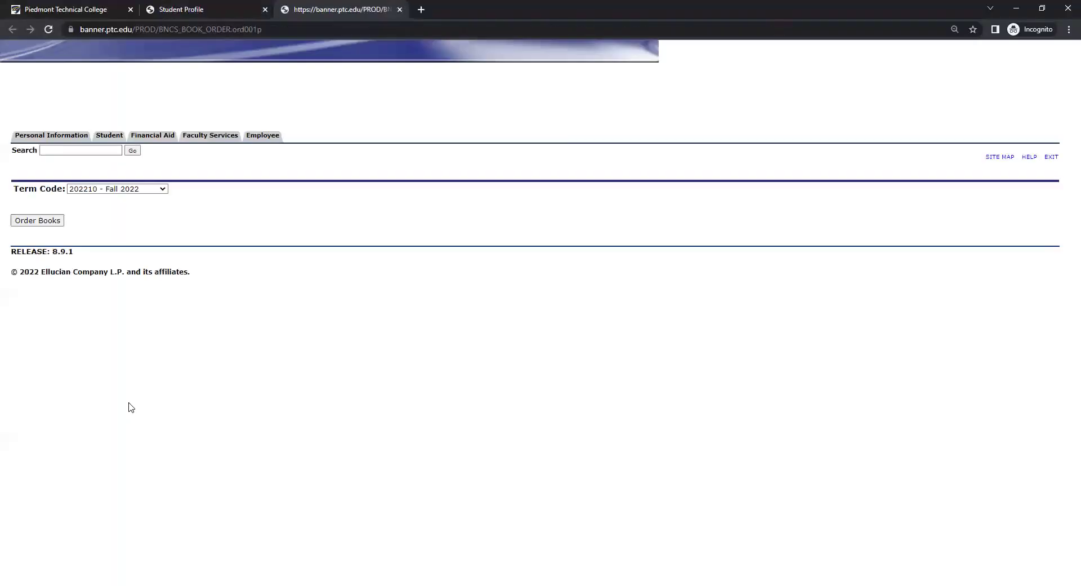
Set the term code to 202130 - Summer 2022 and order books for that term.
{"action": "left_click", "coordinate": [151, 189]}
{"action": "left_click", "coordinate": [110, 209]}
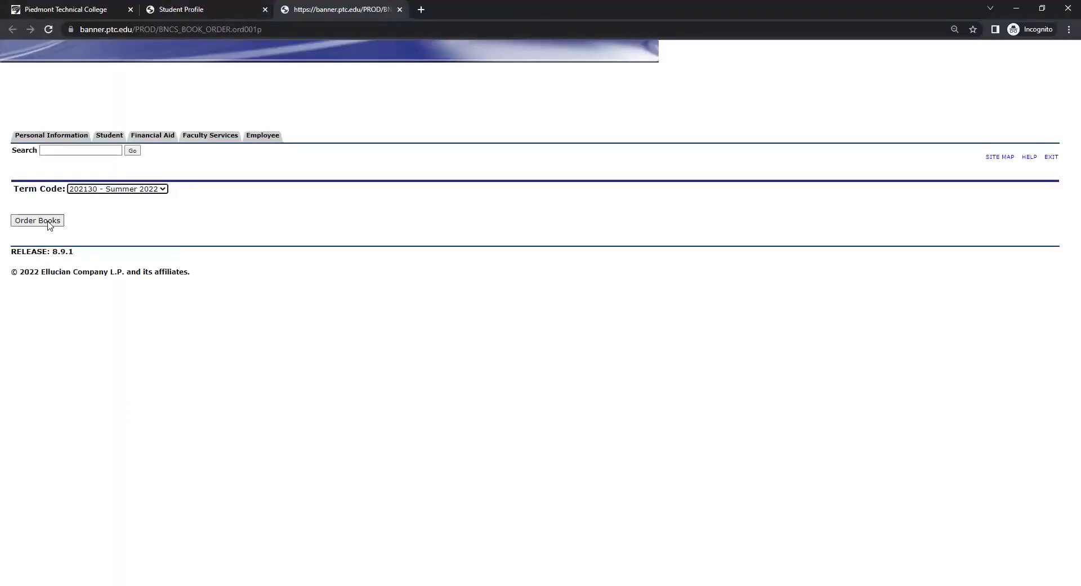
{"action": "left_click", "coordinate": [50, 223]}
{"action": "left_click", "coordinate": [207, 78]}
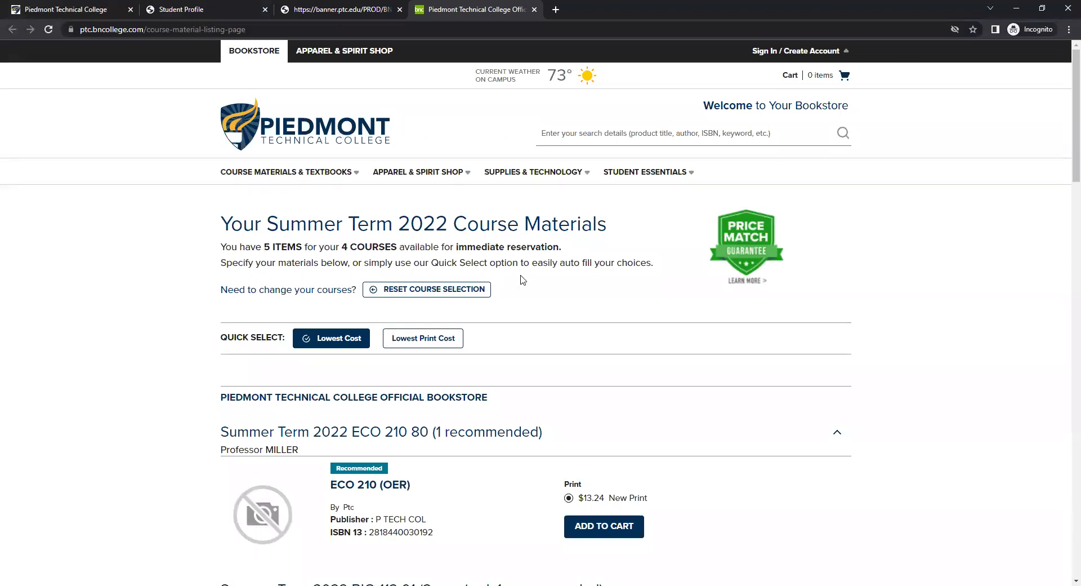
Add the two required BIO 112 items to the cart: the laboratory manual as New Print and Seeley's Essentials of Anatomy and Physiology - Access.
{"action": "scroll", "coordinate": [523, 280], "scroll_direction": "down", "scroll_amount": 4}
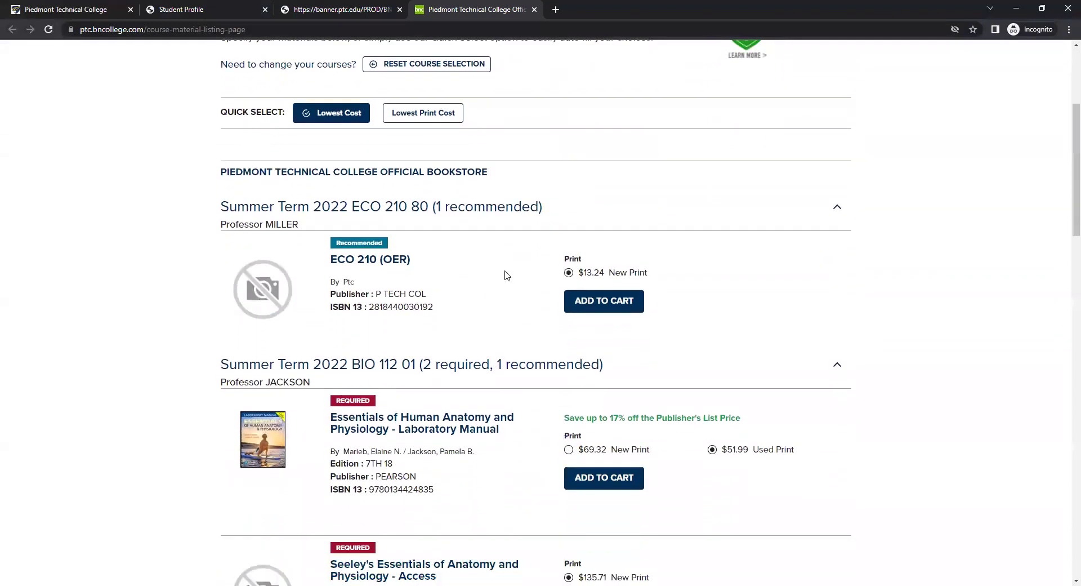
{"action": "scroll", "coordinate": [475, 279], "scroll_direction": "down", "scroll_amount": 1}
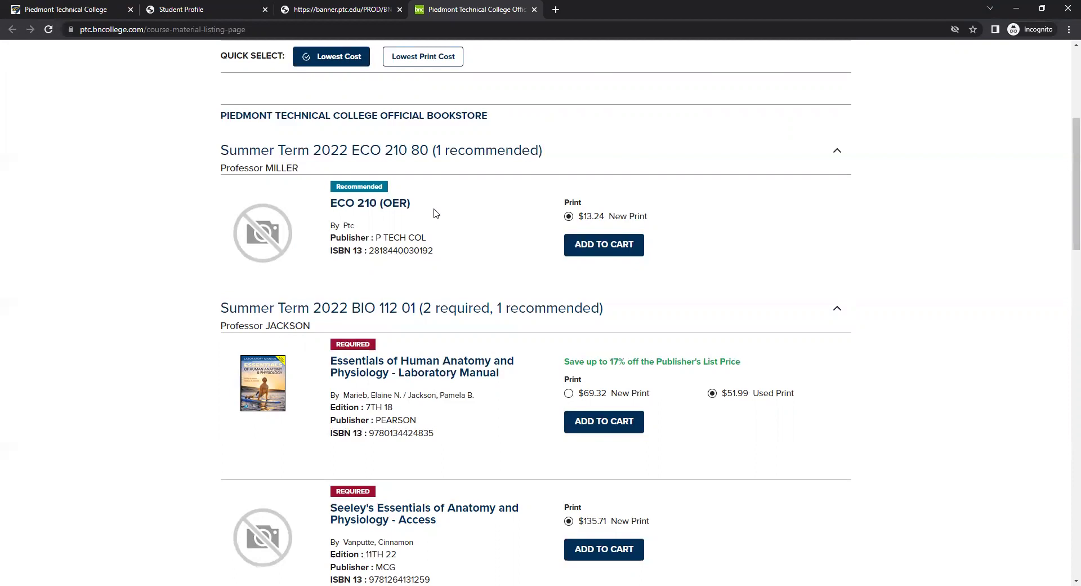
{"action": "scroll", "coordinate": [487, 251], "scroll_direction": "down", "scroll_amount": 2}
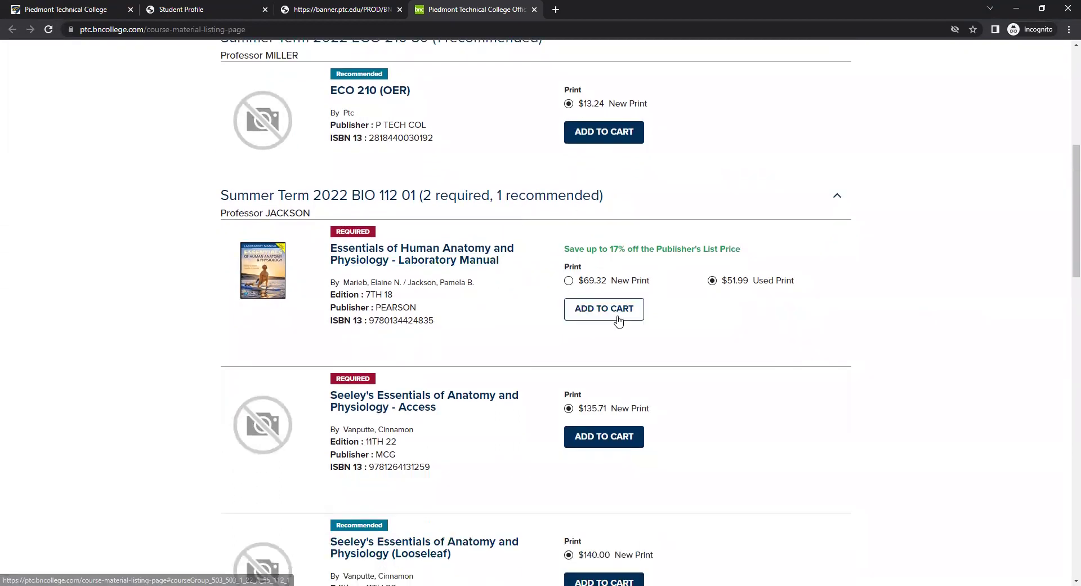
{"action": "scroll", "coordinate": [619, 276], "scroll_direction": "down", "scroll_amount": 1}
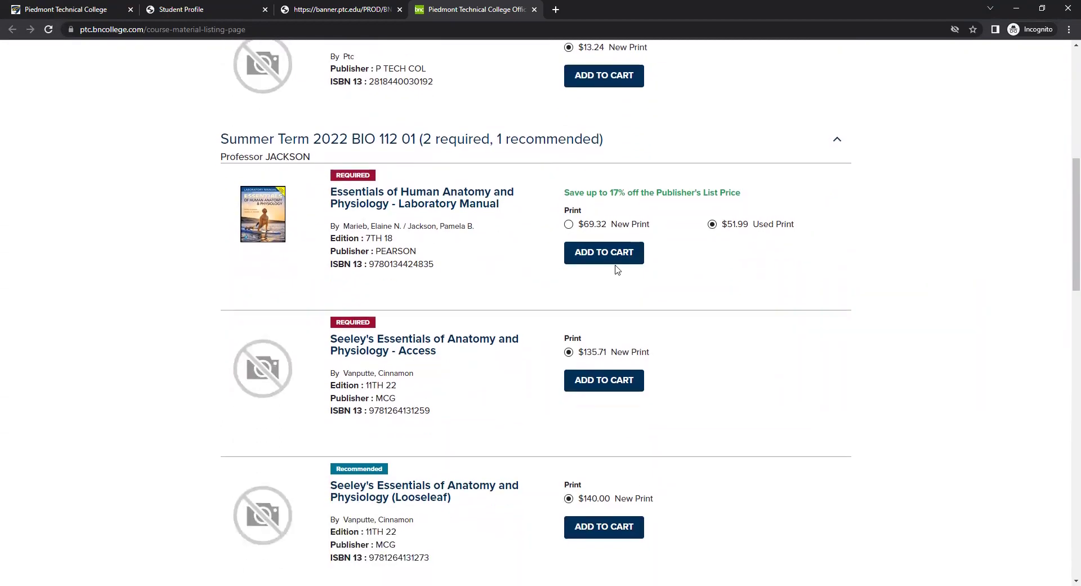
{"action": "left_click", "coordinate": [568, 225]}
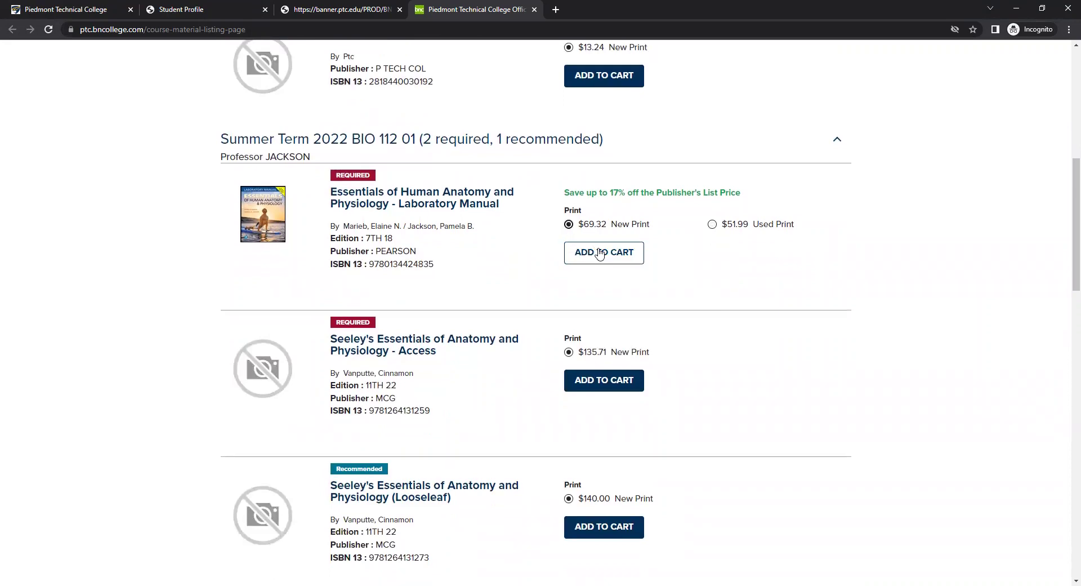
{"action": "left_click", "coordinate": [600, 254]}
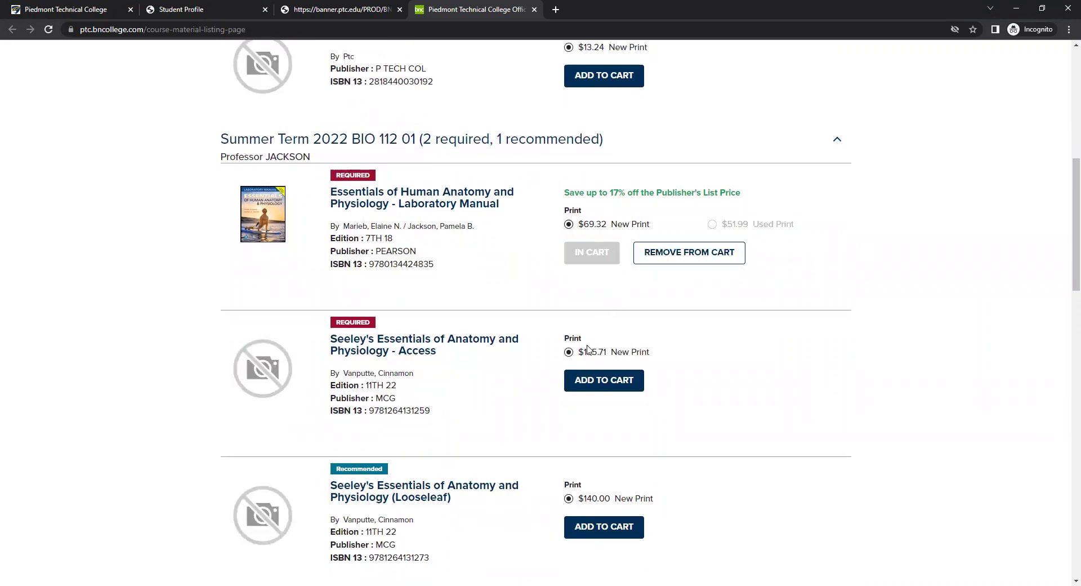
{"action": "left_click", "coordinate": [589, 388]}
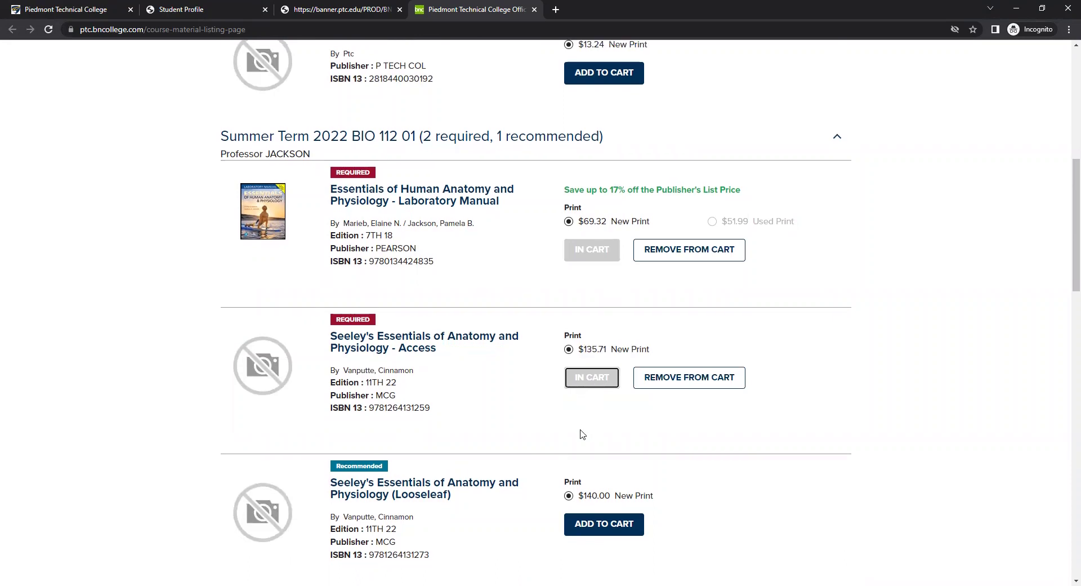
Add Cornerstones for Community College Success - Text Only for COL 103 to the cart as New Print.
{"action": "scroll", "coordinate": [493, 312], "scroll_direction": "down", "scroll_amount": 4}
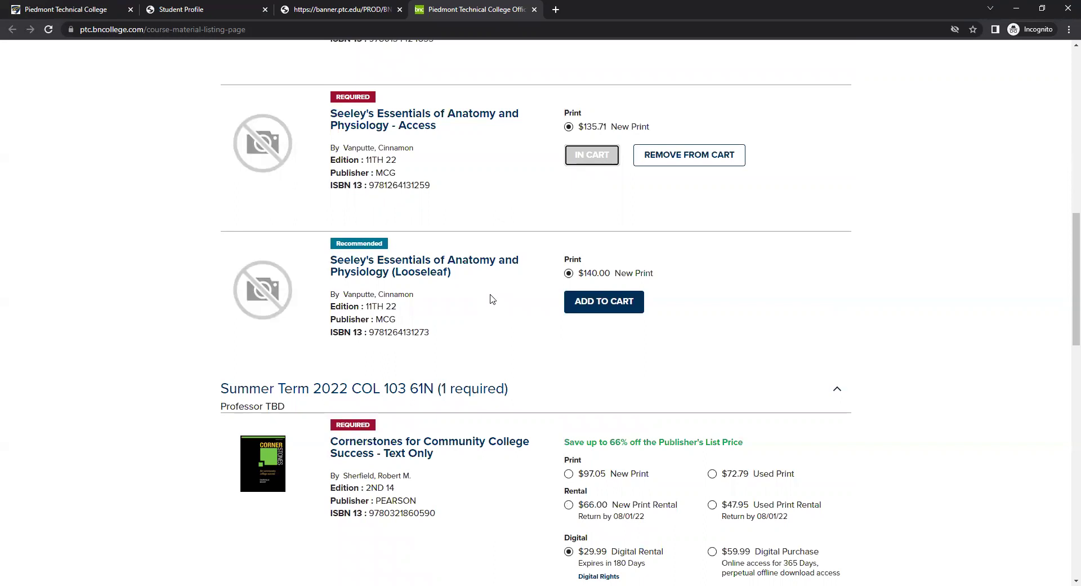
{"action": "scroll", "coordinate": [491, 299], "scroll_direction": "down", "scroll_amount": 3}
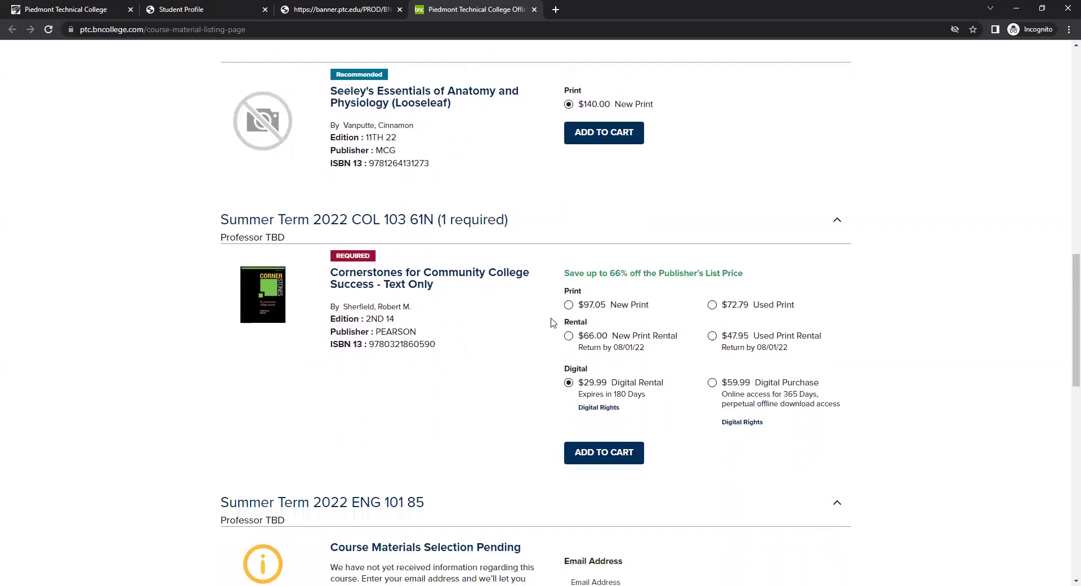
{"action": "left_click", "coordinate": [568, 304]}
{"action": "left_click", "coordinate": [625, 451]}
Go past the optional study tools to the shopping cart without adding bartleby+.
{"action": "scroll", "coordinate": [563, 383], "scroll_direction": "down", "scroll_amount": 4}
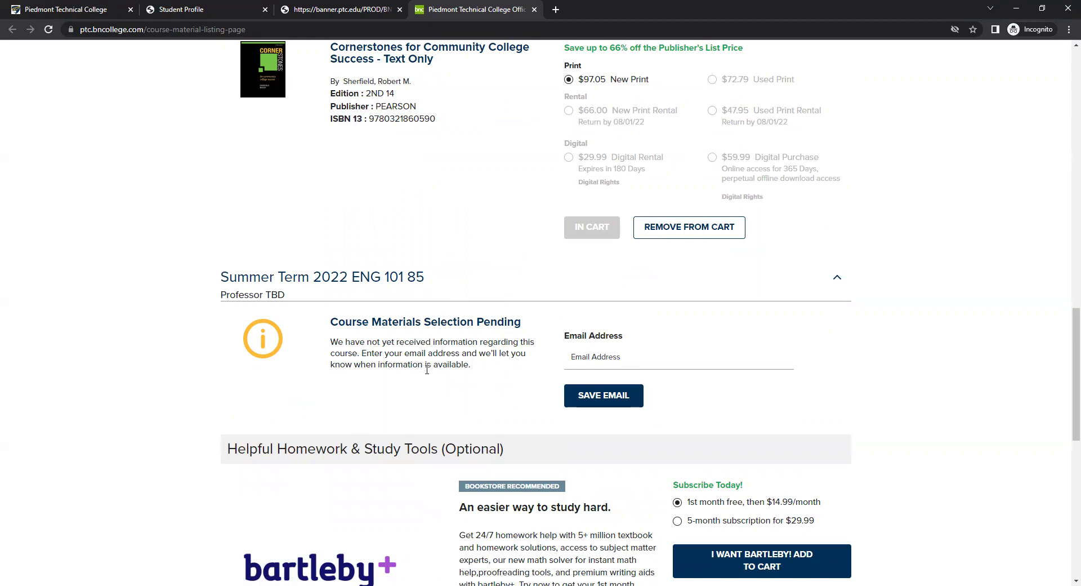
{"action": "scroll", "coordinate": [506, 371], "scroll_direction": "down", "scroll_amount": 9}
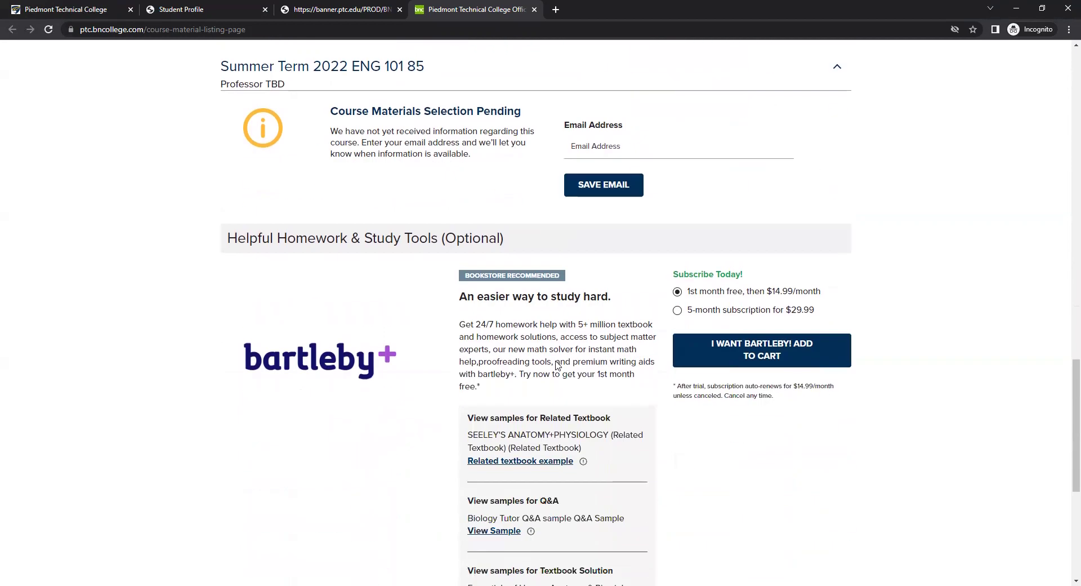
{"action": "left_click", "coordinate": [801, 349]}
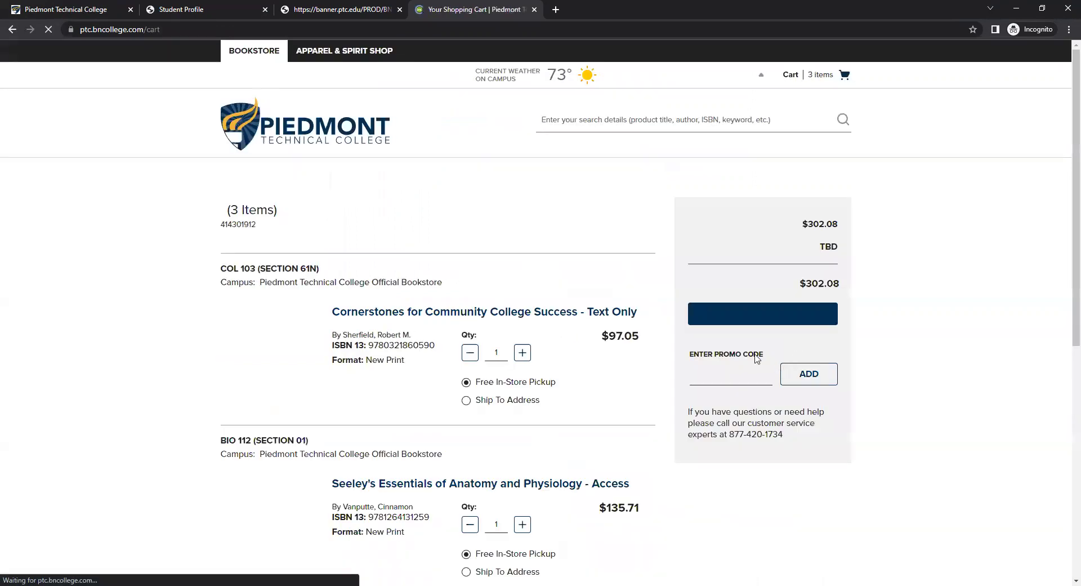
Proceed to checkout with Free In-Store Pickup for all books and decline the bartleby+ offer.
{"action": "scroll", "coordinate": [532, 331], "scroll_direction": "down", "scroll_amount": 4}
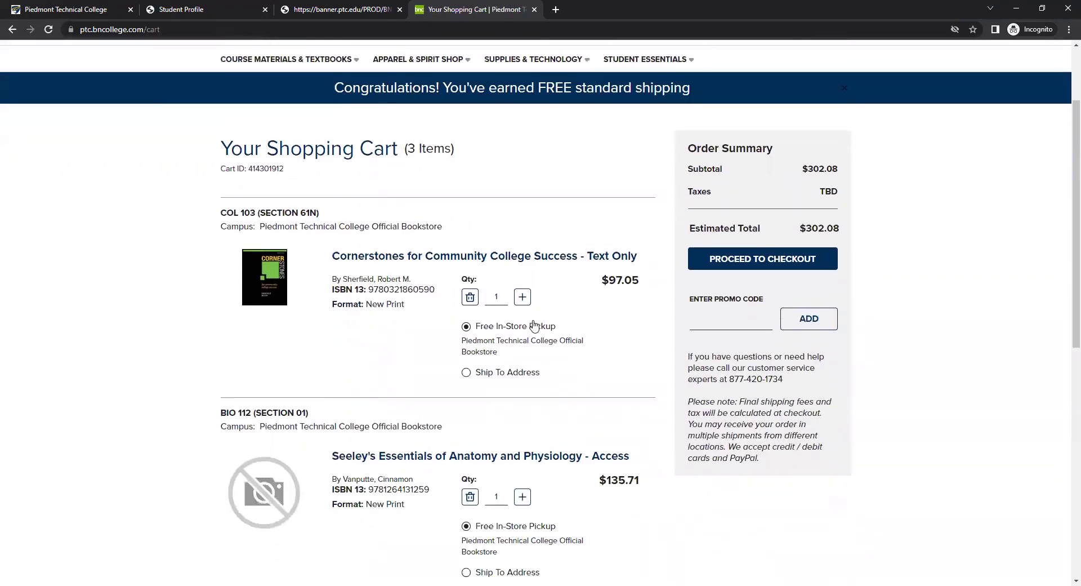
{"action": "scroll", "coordinate": [536, 318], "scroll_direction": "down", "scroll_amount": 3}
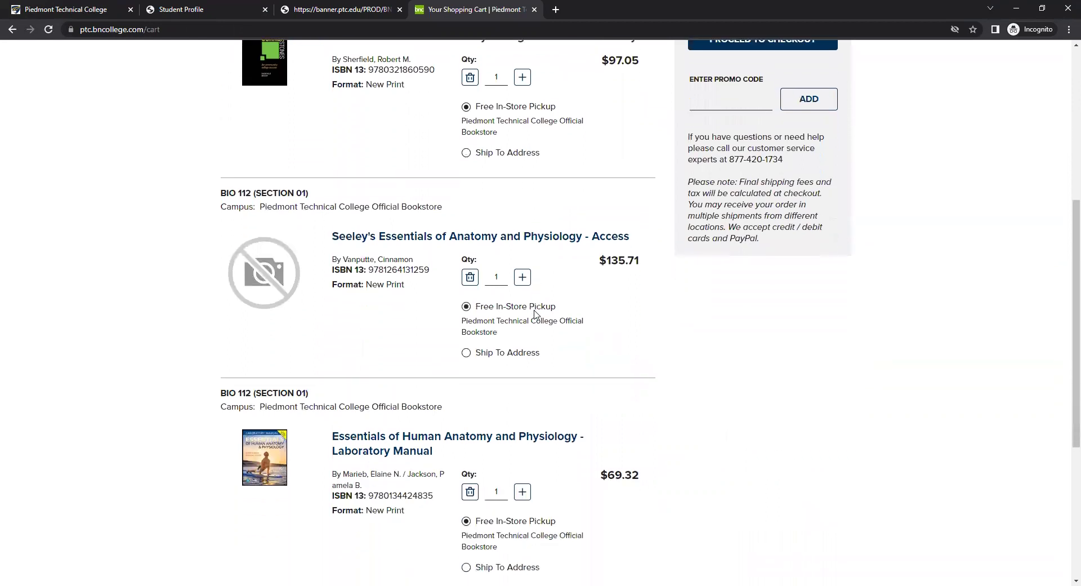
{"action": "scroll", "coordinate": [539, 314], "scroll_direction": "down", "scroll_amount": 2}
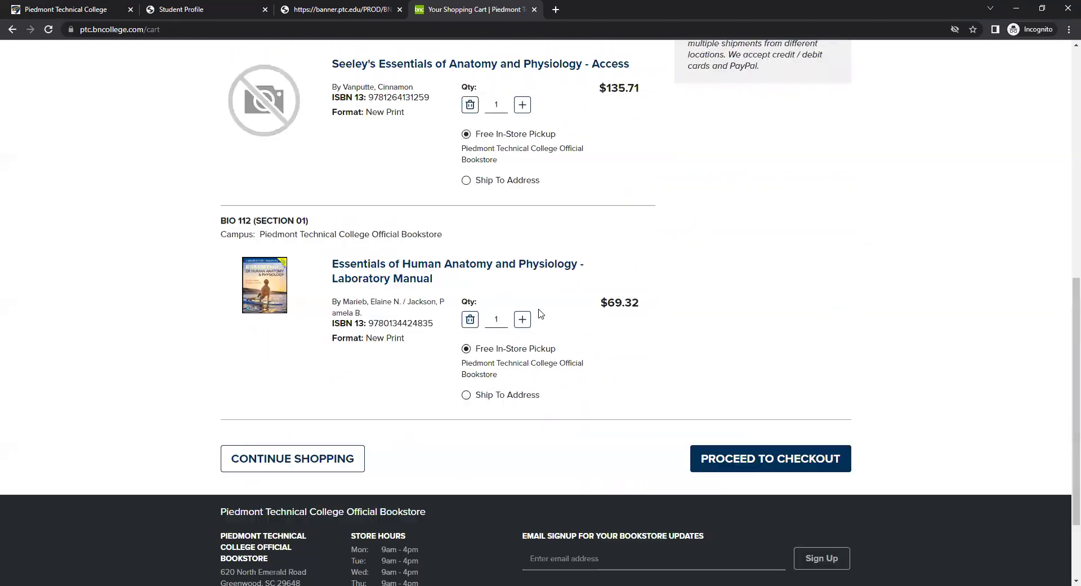
{"action": "left_click", "coordinate": [745, 459]}
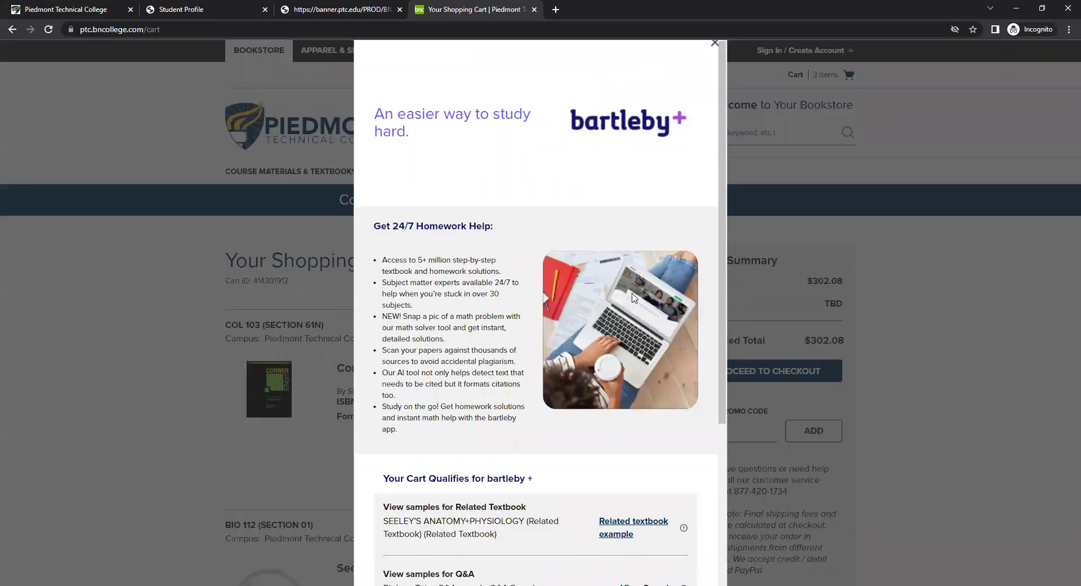
{"action": "scroll", "coordinate": [622, 338], "scroll_direction": "down", "scroll_amount": 4}
{"action": "scroll", "coordinate": [606, 428], "scroll_direction": "down", "scroll_amount": 1}
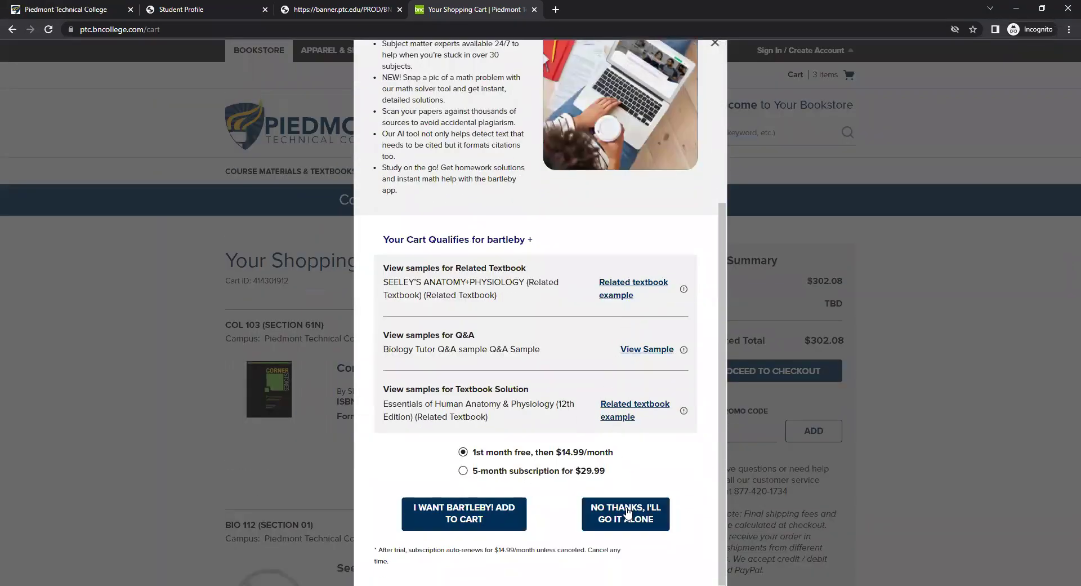
{"action": "left_click", "coordinate": [627, 515]}
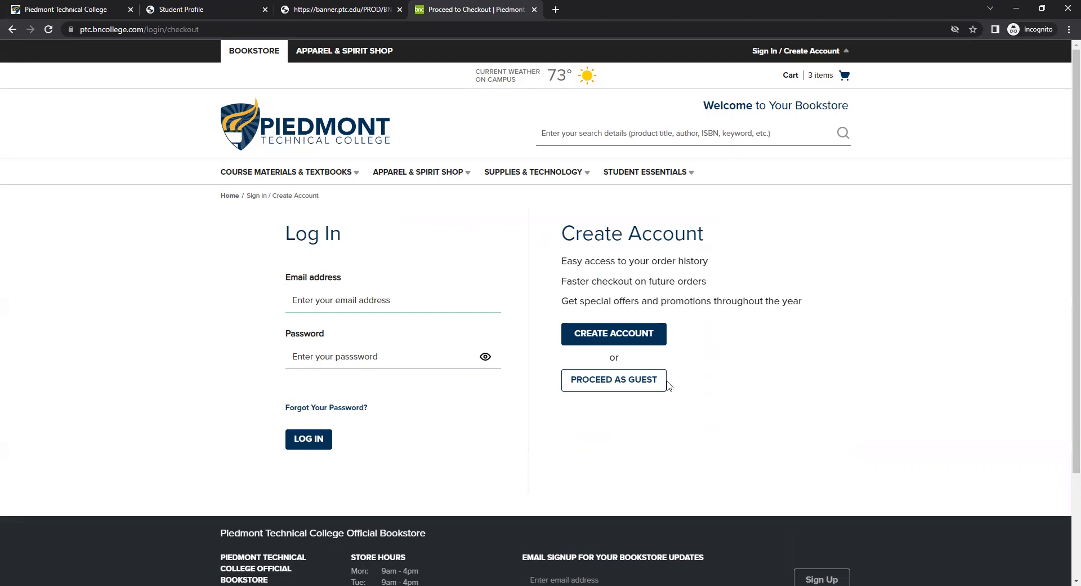
Proceed as guest with the customer's contact details and keep "I'll pick them up" at the Piedmont Technical College Official Bookstore.
{"action": "left_click", "coordinate": [646, 392]}
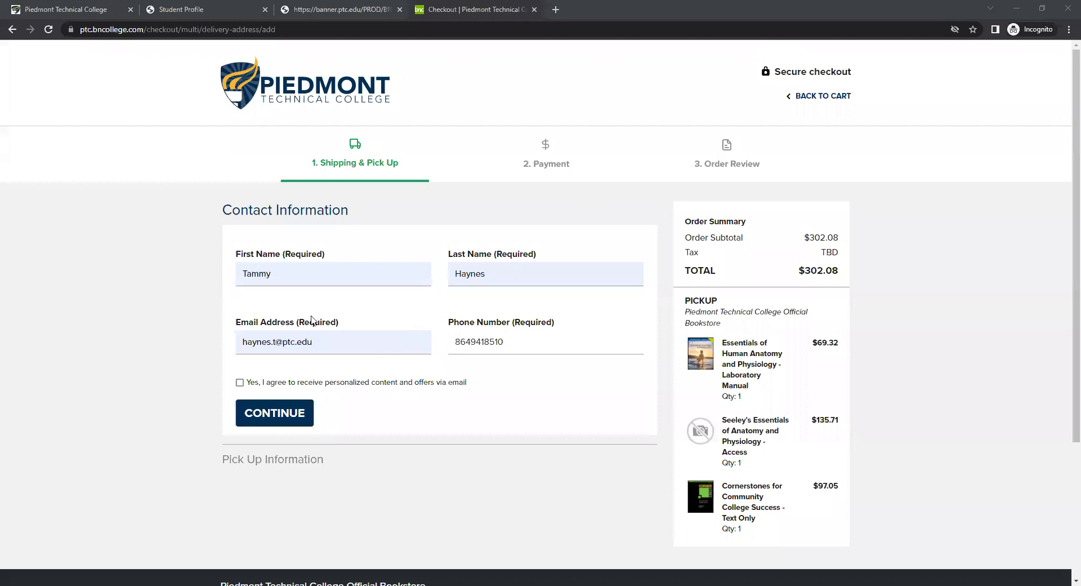
{"action": "left_click", "coordinate": [296, 414]}
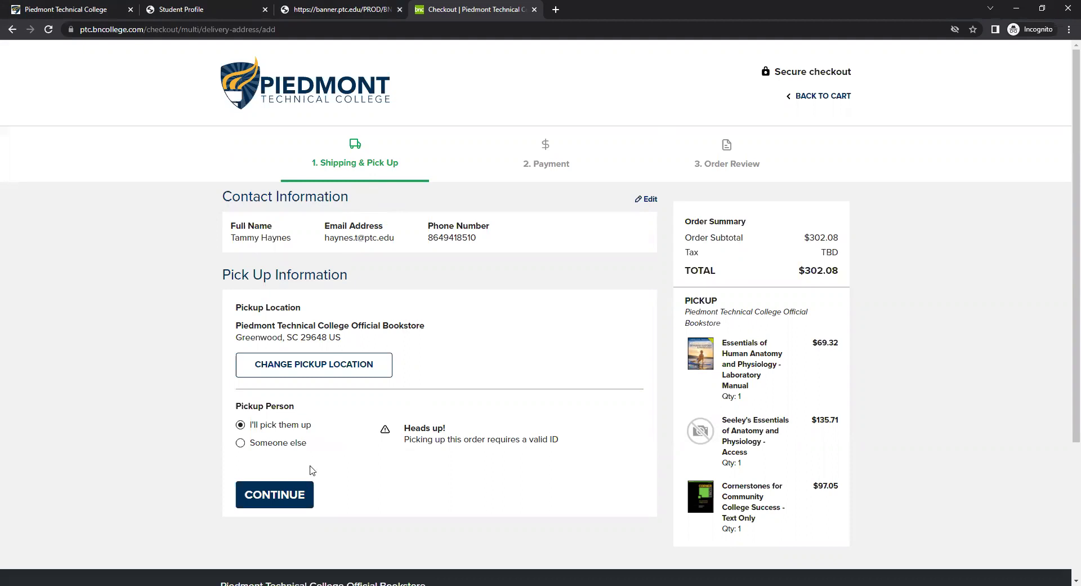
{"action": "left_click", "coordinate": [288, 496]}
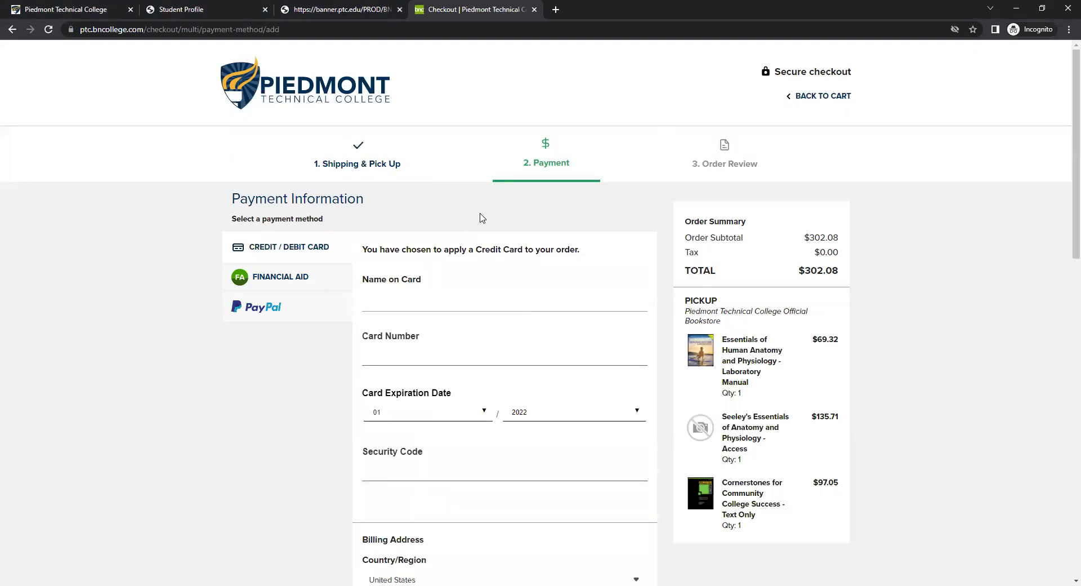
Examine the credit card and billing address fields of the payment form, including the option to apply the card.
{"action": "scroll", "coordinate": [479, 222], "scroll_direction": "down", "scroll_amount": 3}
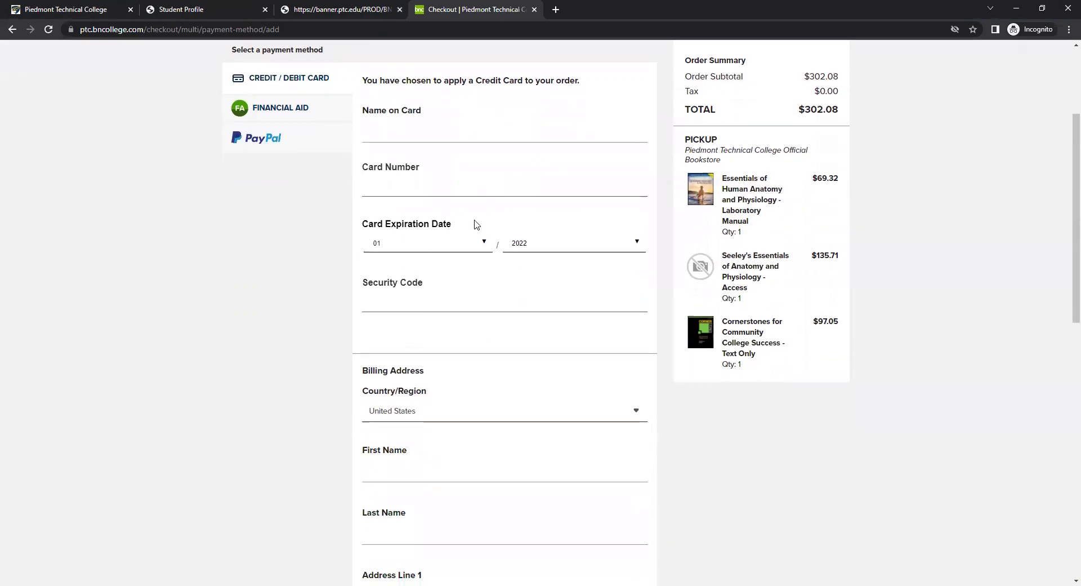
{"action": "scroll", "coordinate": [474, 223], "scroll_direction": "down", "scroll_amount": 2}
{"action": "scroll", "coordinate": [473, 224], "scroll_direction": "down", "scroll_amount": 6}
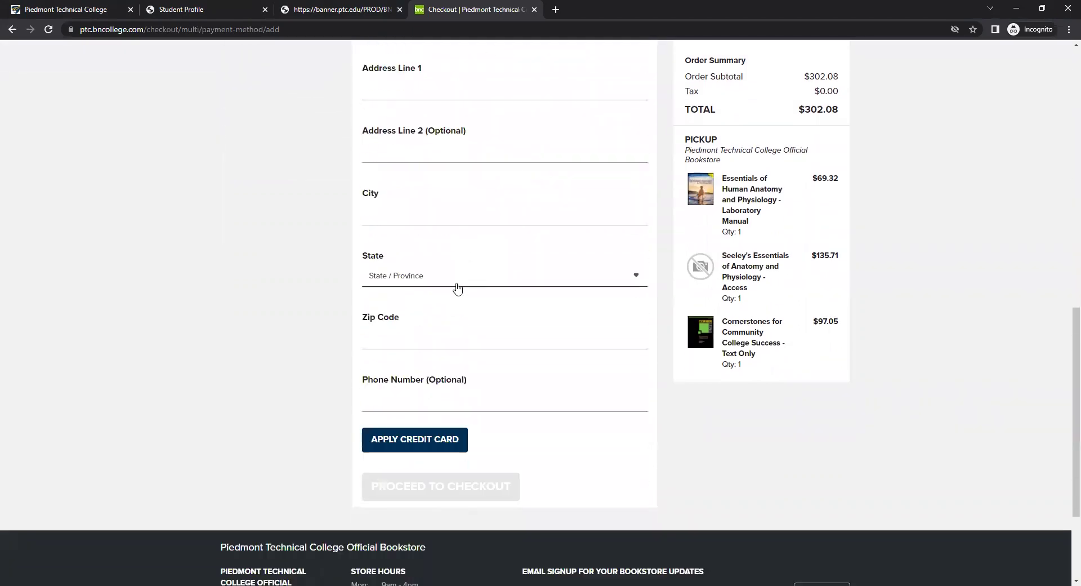
{"action": "left_click", "coordinate": [446, 444]}
{"action": "scroll", "coordinate": [600, 324], "scroll_direction": "up", "scroll_amount": 10}
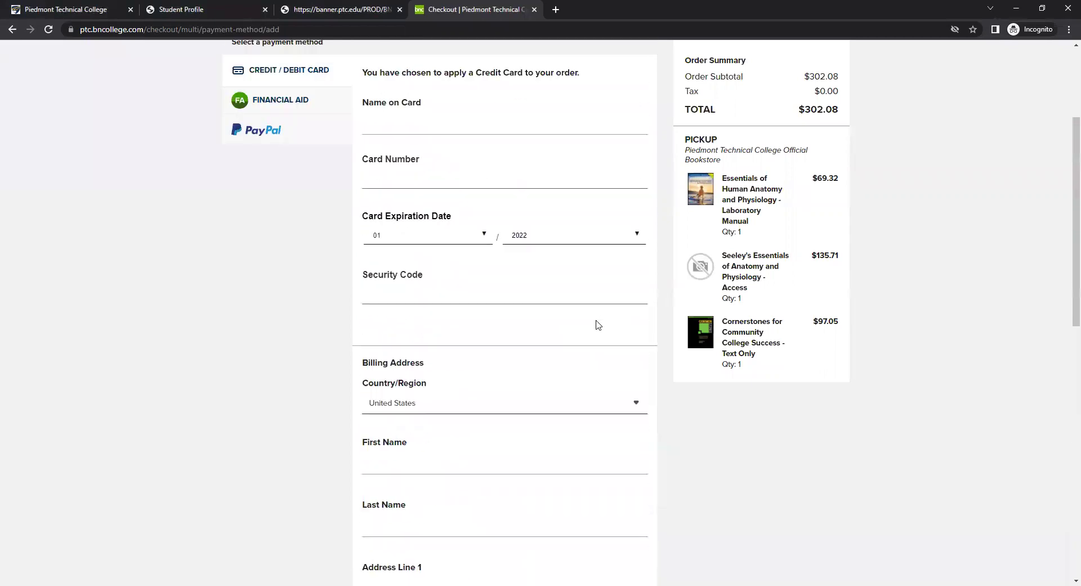